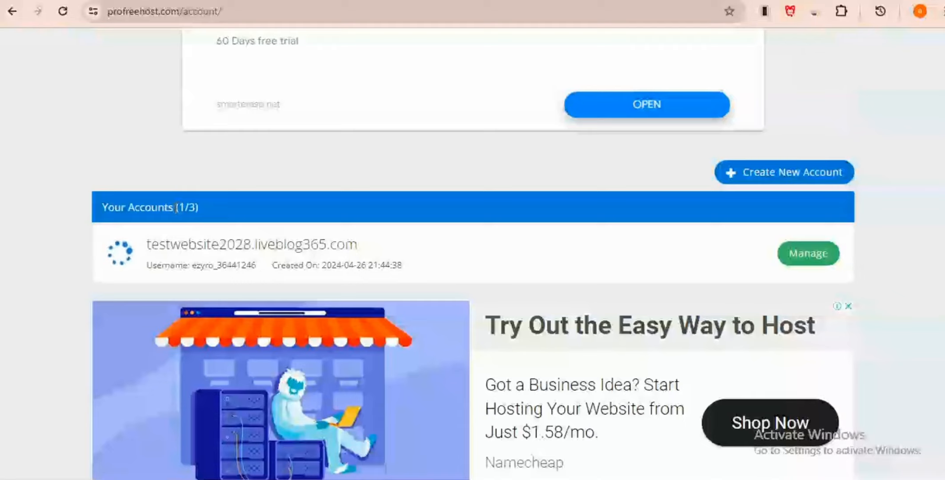
Step: Check the account count on the Accounts page, then manage testwebsite2028.liveblog365.com
drag(176, 207, 216, 210)
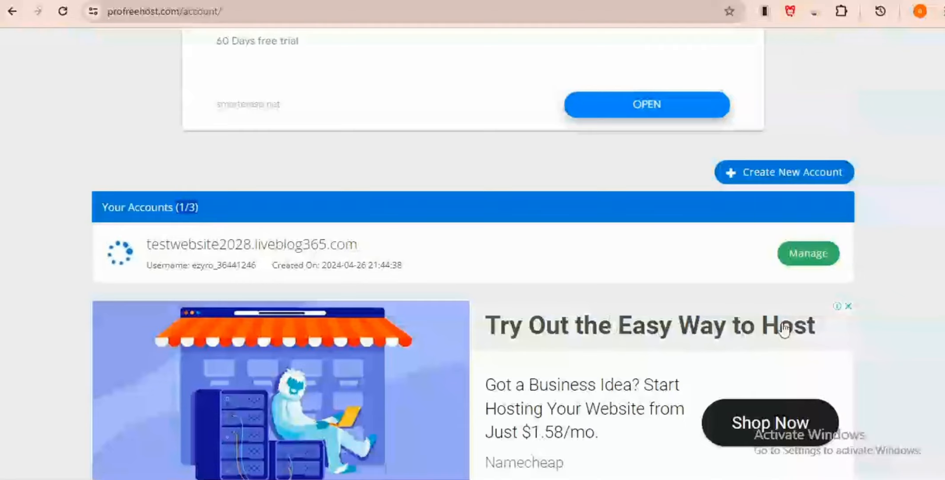
click(883, 258)
scroll(556, 310, up, 5)
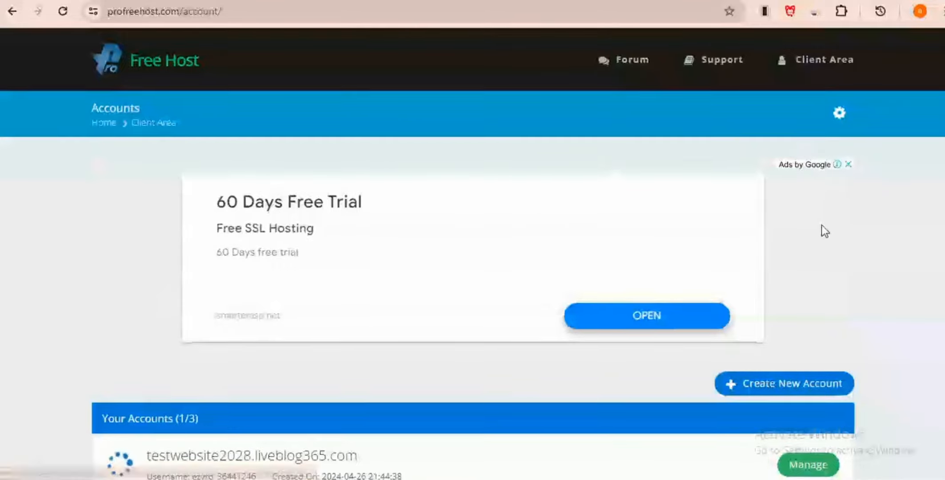
scroll(831, 177, down, 2)
scroll(839, 106, up, 2)
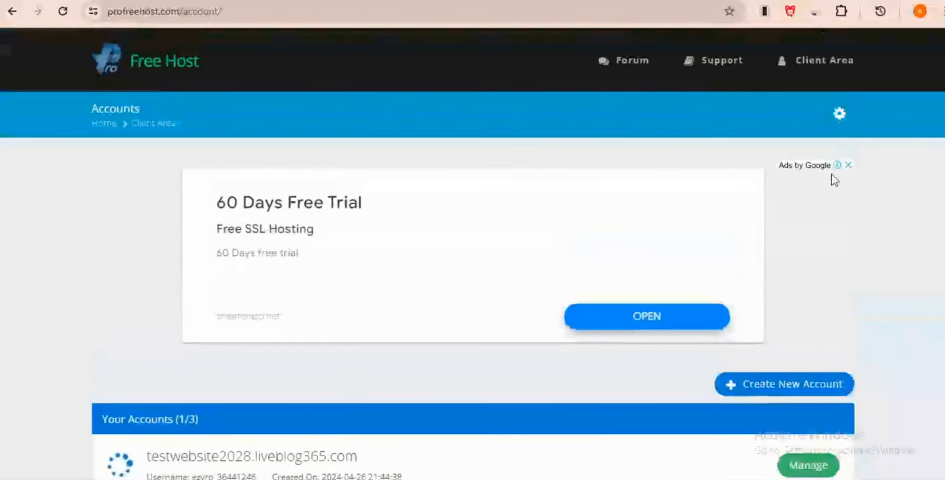
scroll(838, 173, down, 5)
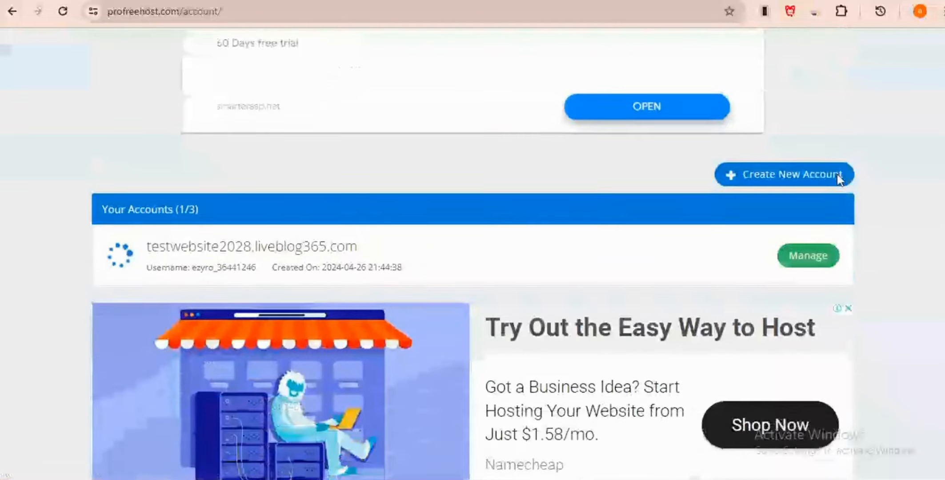
scroll(898, 323, down, 3)
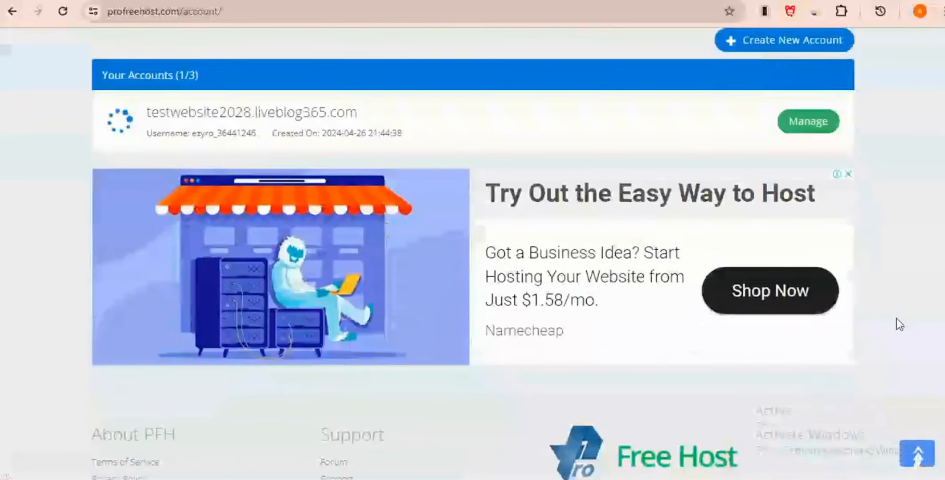
scroll(896, 317, down, 1)
scroll(896, 317, up, 4)
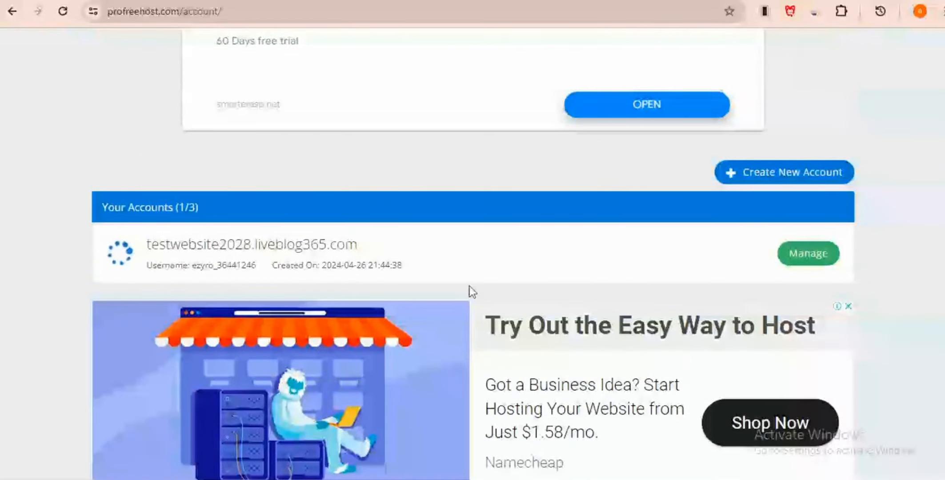
click(810, 259)
Step: Review the FTP login and DNS nameserver details, then launch the account's Control Panel
scroll(487, 125, down, 1)
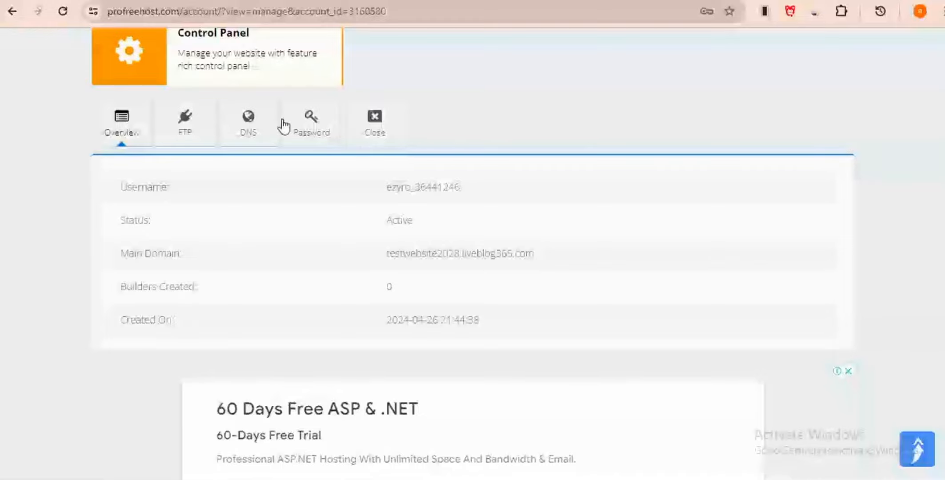
click(190, 136)
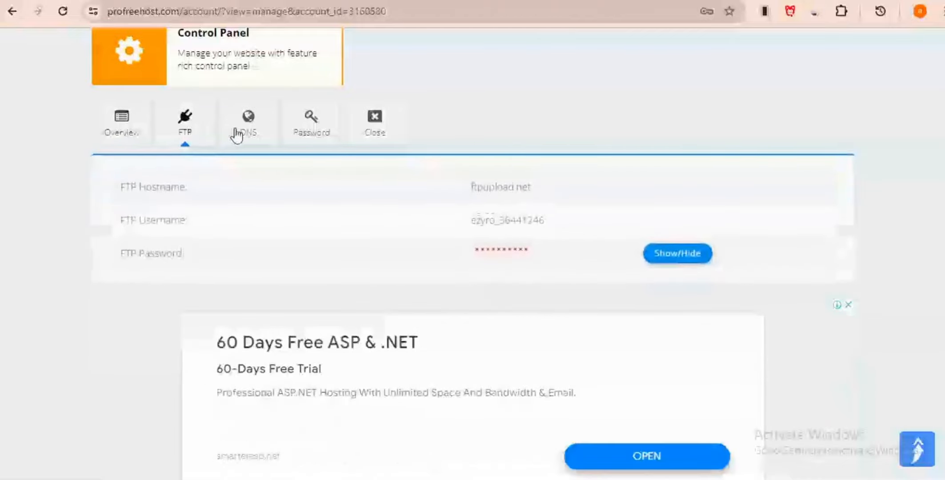
click(240, 134)
scroll(231, 147, up, 3)
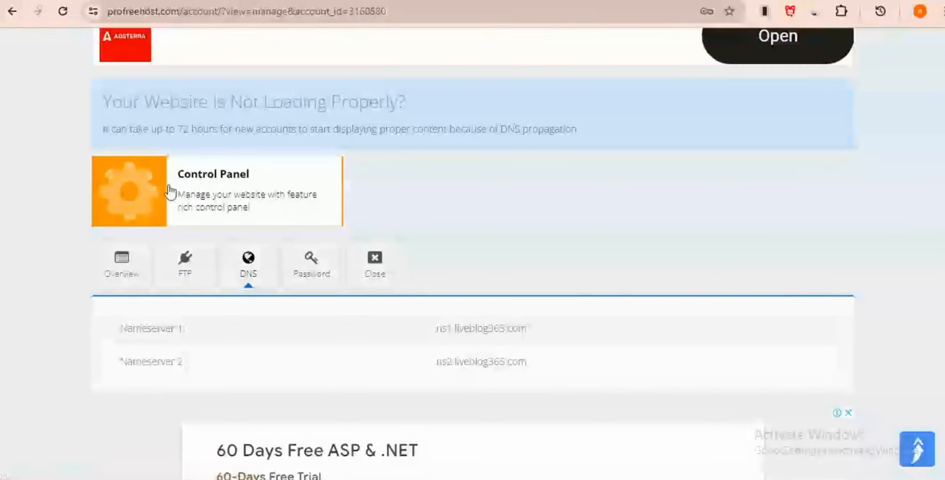
click(134, 194)
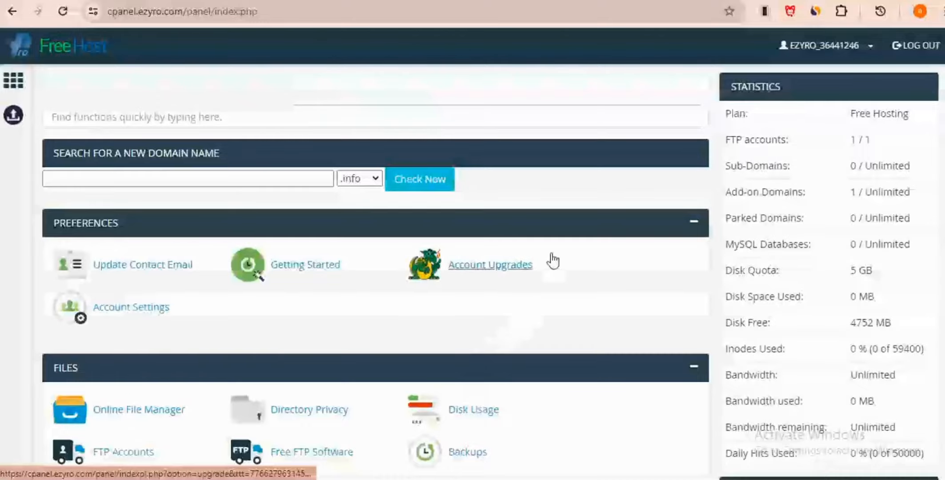
Step: Launch Softaculous Apps Installer from the cPanel Software section
scroll(551, 252, down, 4)
scroll(552, 252, down, 8)
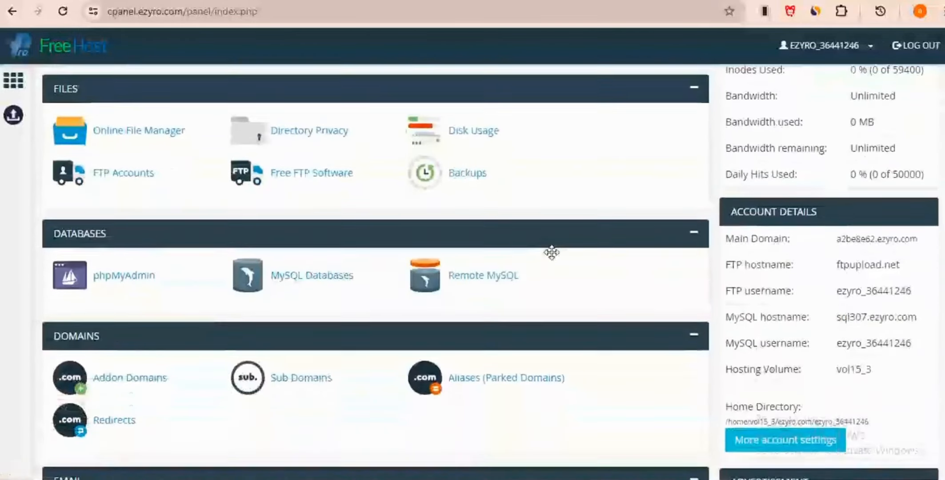
scroll(551, 252, down, 8)
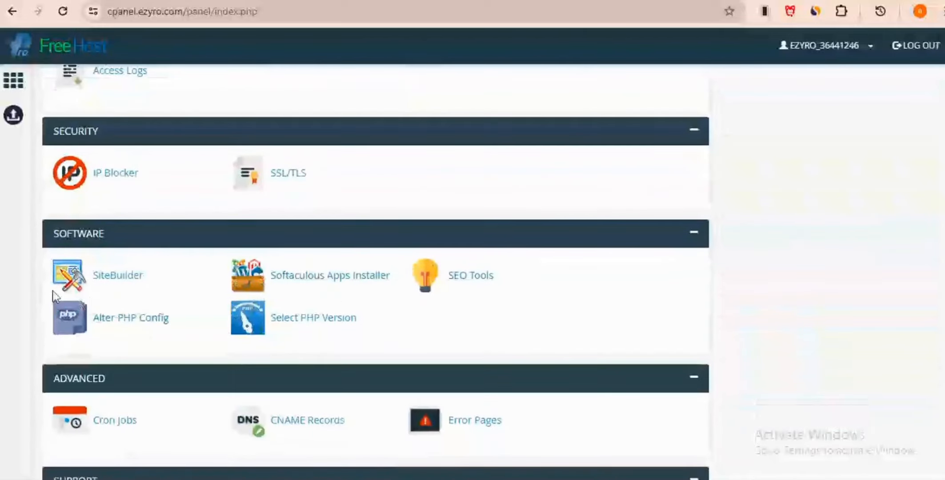
click(300, 286)
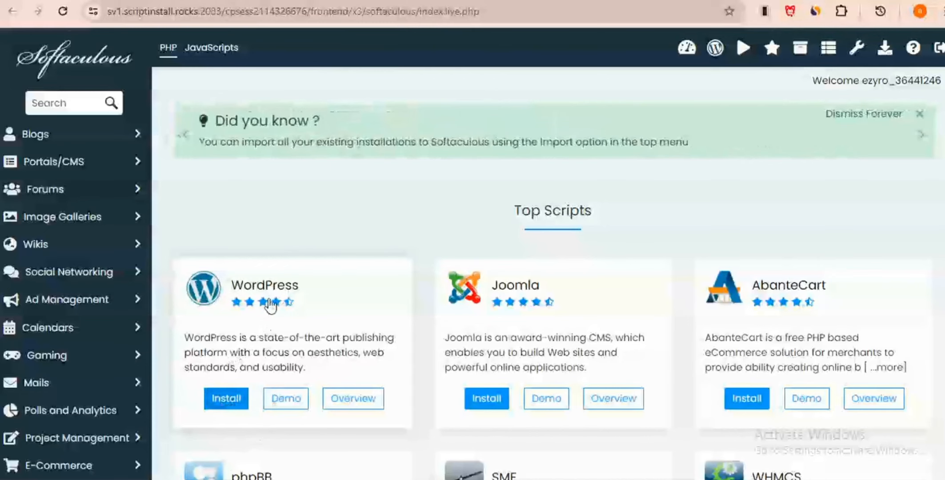
Step: Begin installing WordPress from its card under Top Scripts
scroll(271, 306, down, 2)
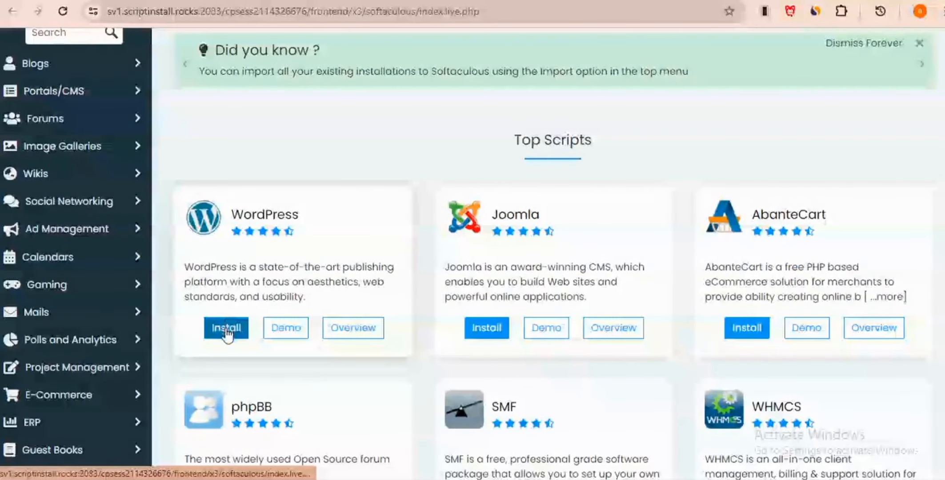
click(227, 329)
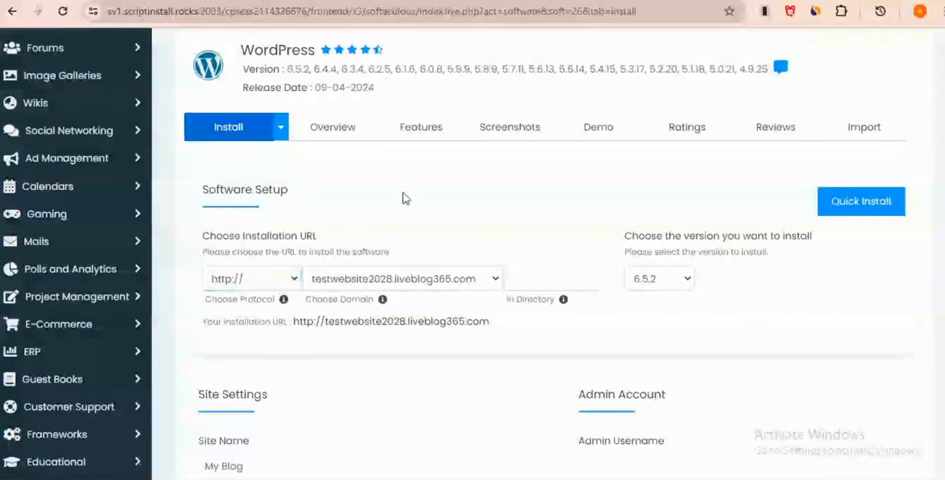
scroll(407, 191, down, 2)
scroll(355, 195, up, 3)
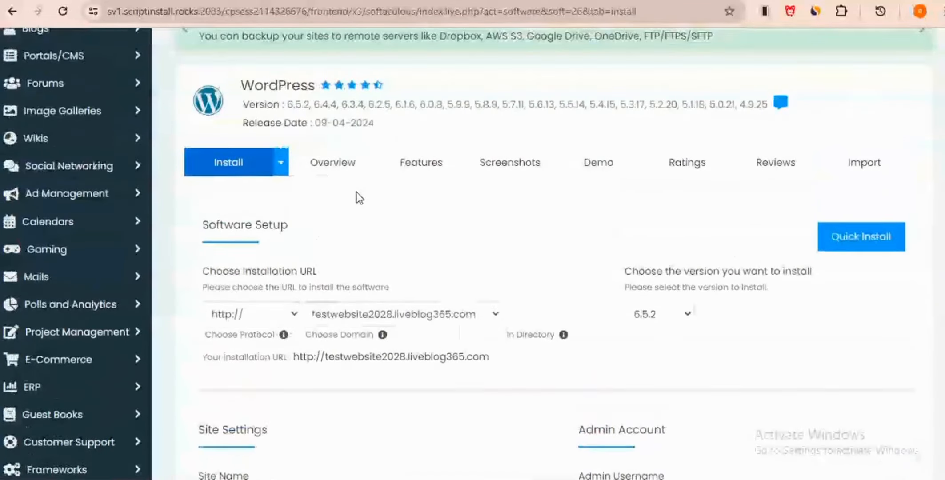
scroll(357, 195, down, 3)
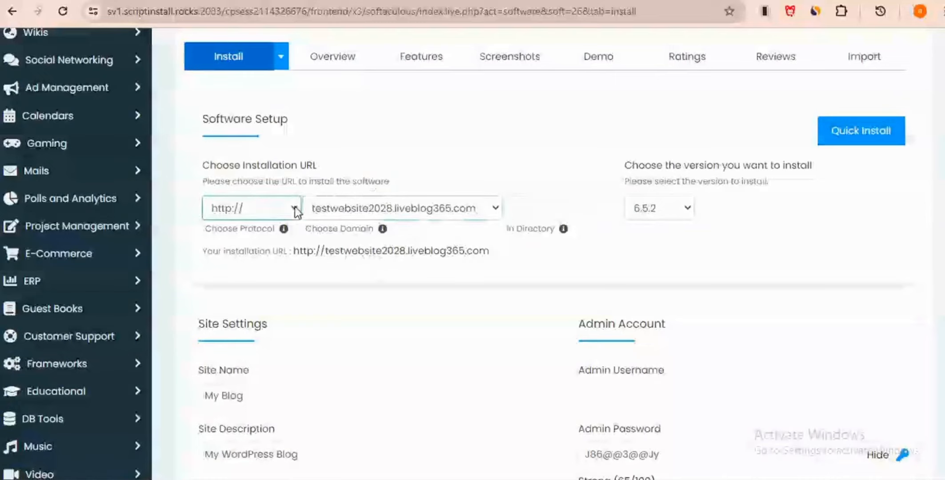
click(293, 212)
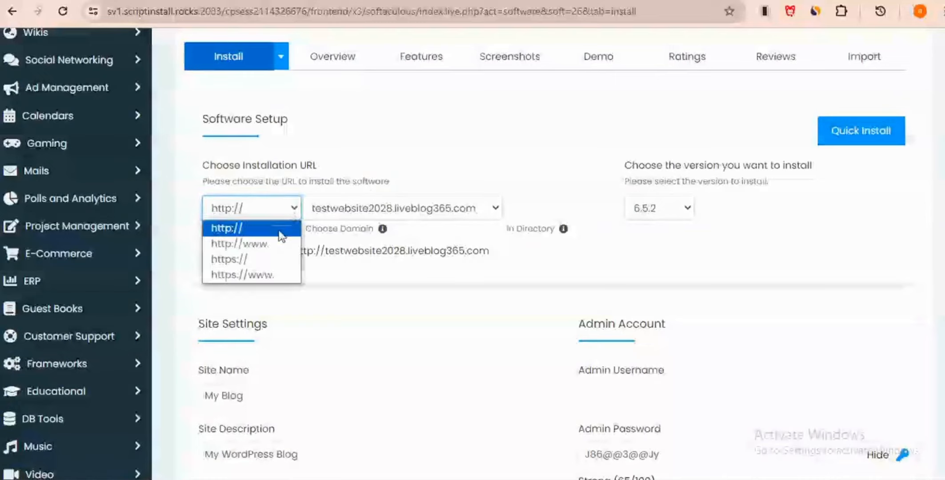
click(267, 274)
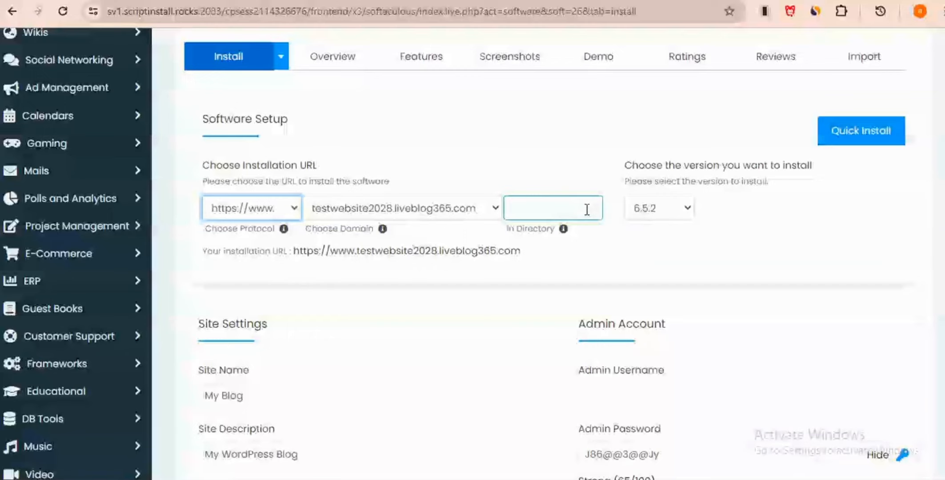
click(688, 210)
click(689, 210)
click(689, 210)
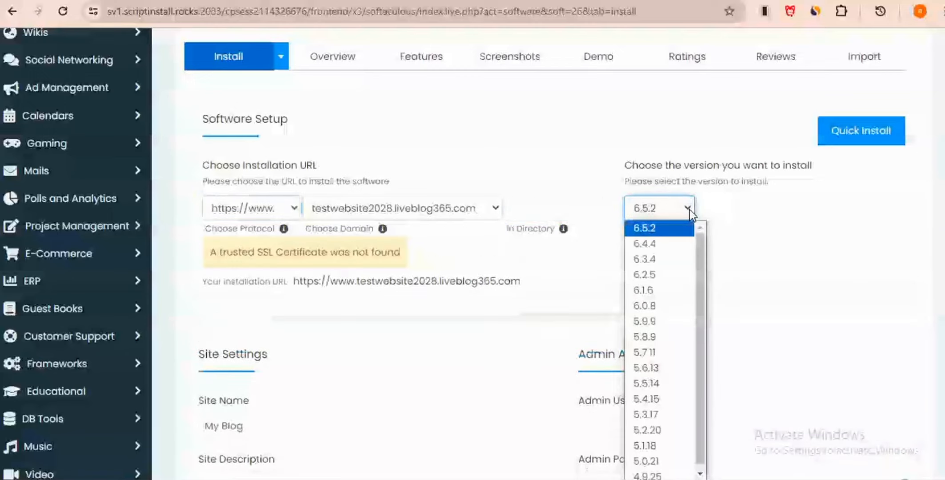
click(674, 232)
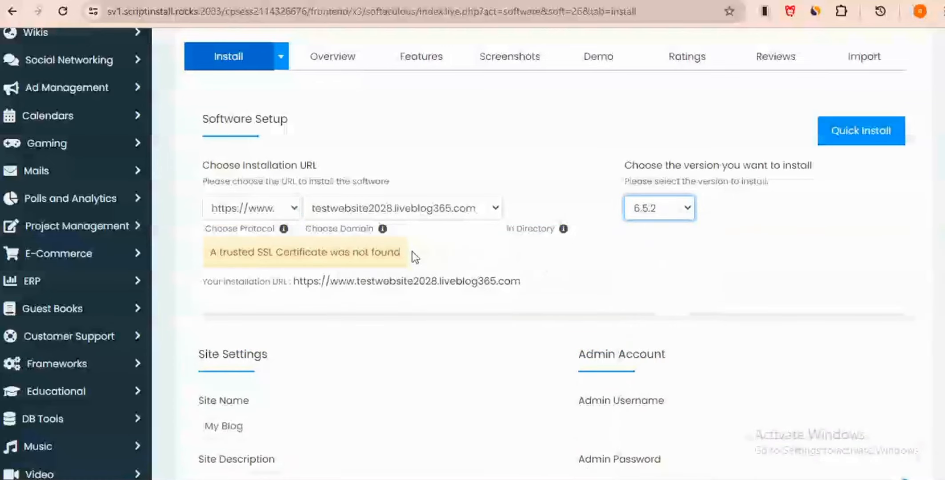
Step: Set the admin username to website2028 and replace the generated admin password with a stronger one
scroll(412, 253, down, 2)
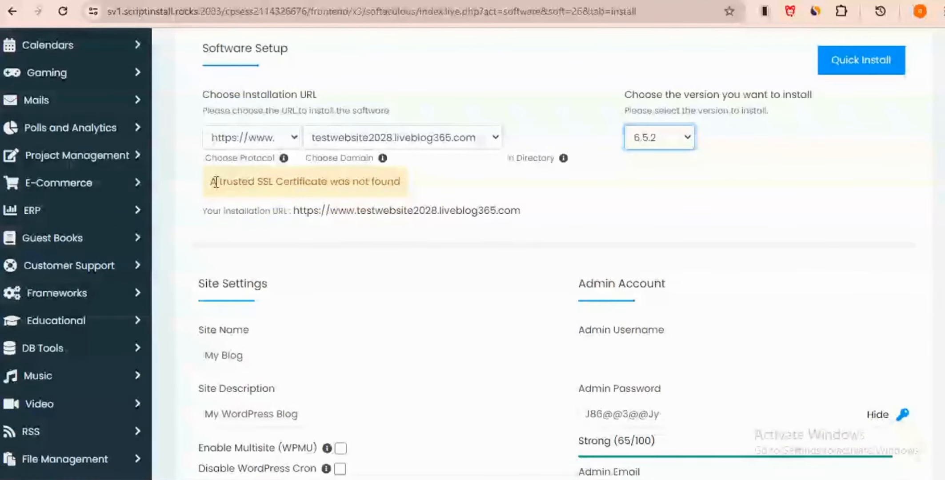
scroll(645, 216, down, 4)
click(593, 216)
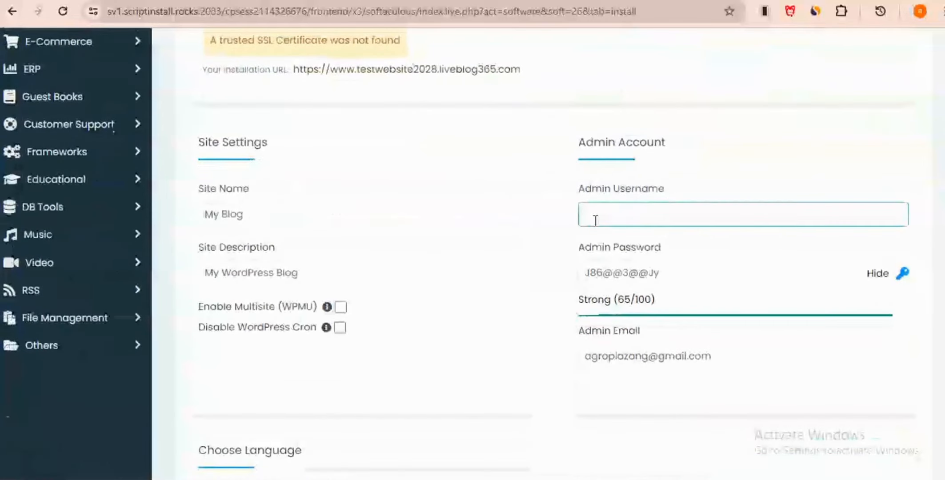
click(330, 213)
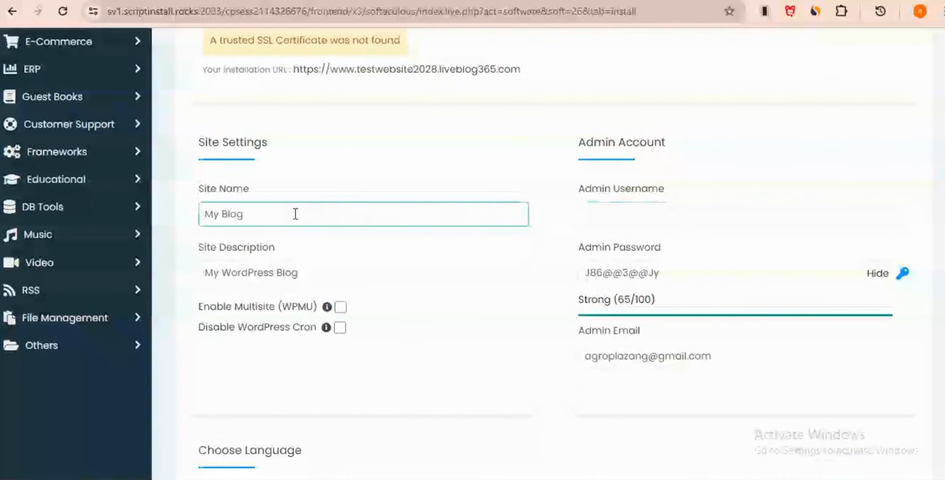
click(317, 273)
click(247, 212)
click(323, 271)
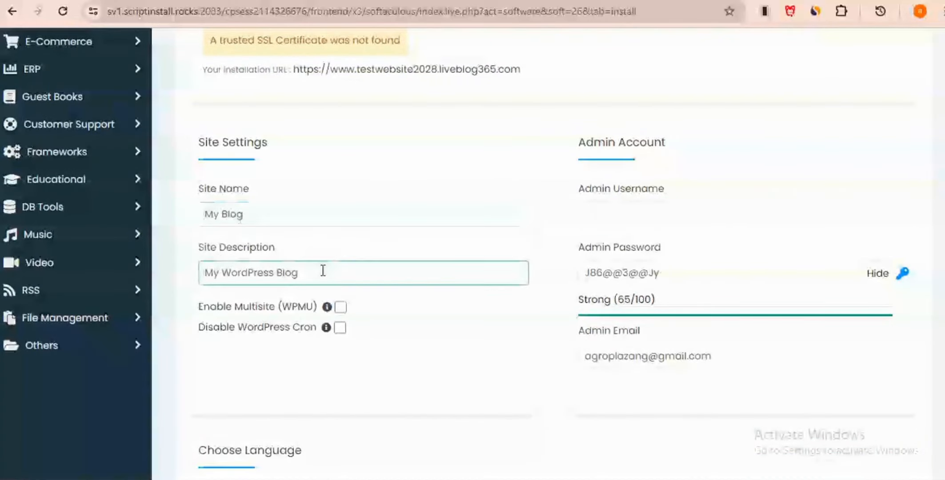
click(675, 206)
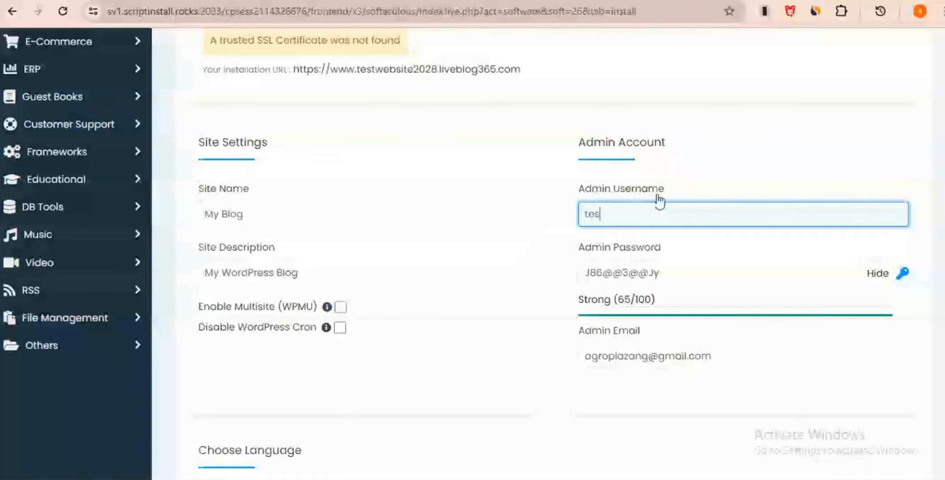
text(website)
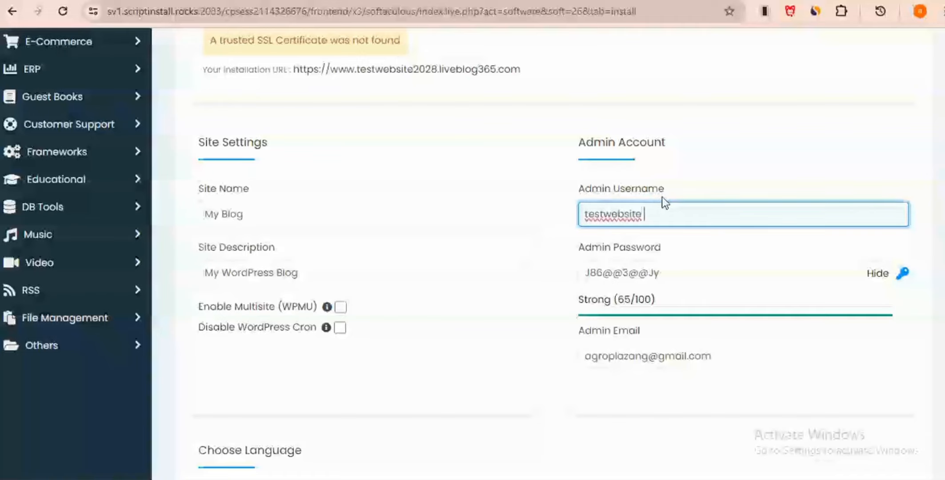
text(2028)
drag(671, 272, 587, 277)
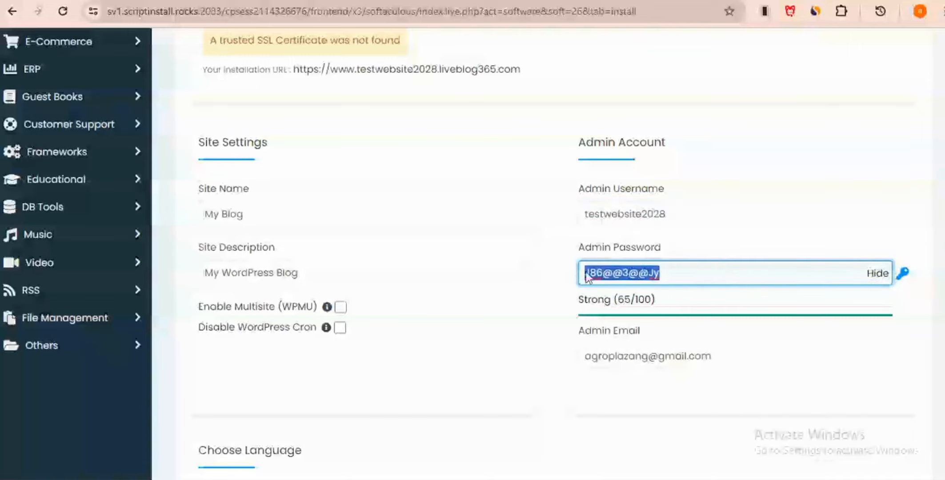
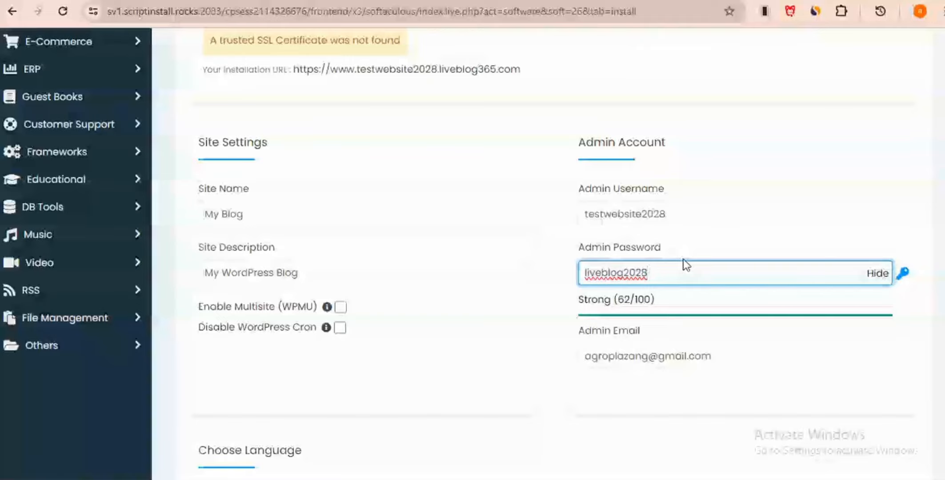
Step: Submit the WordPress installation from the bottom of the form
scroll(612, 307, down, 5)
scroll(613, 300, up, 1)
scroll(613, 299, down, 3)
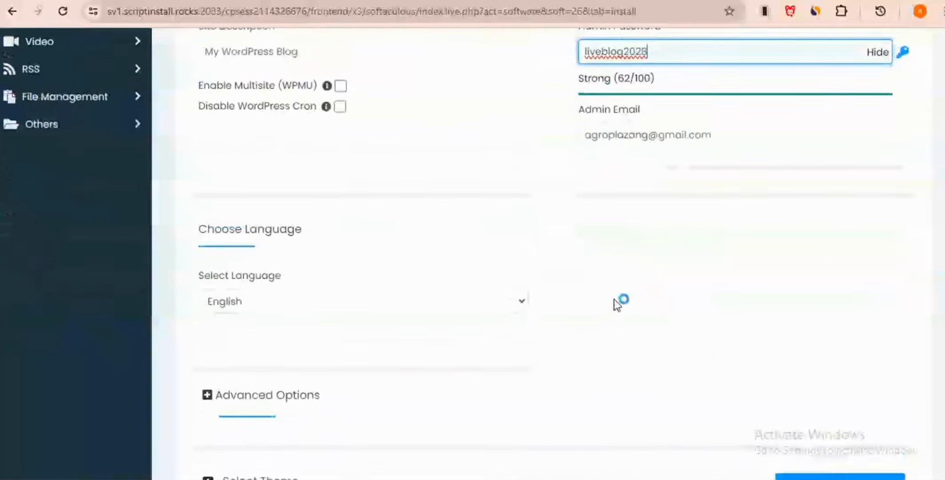
scroll(612, 305, down, 2)
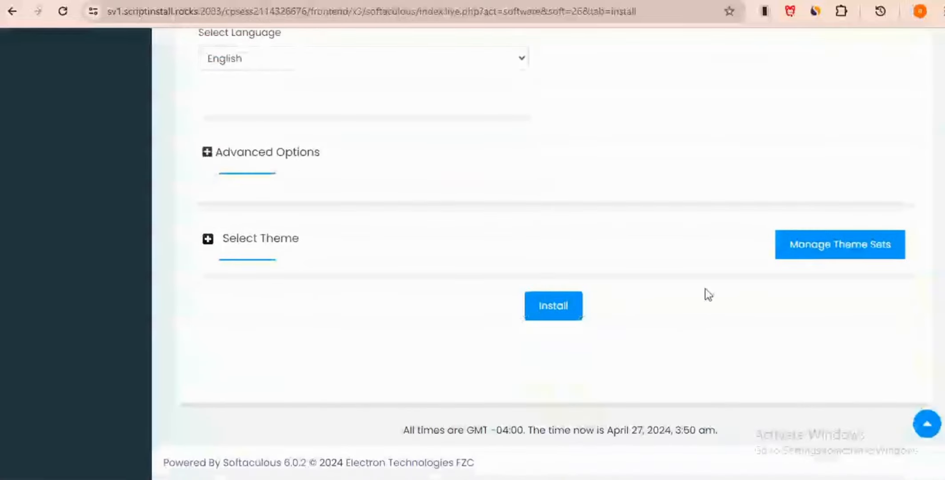
click(559, 307)
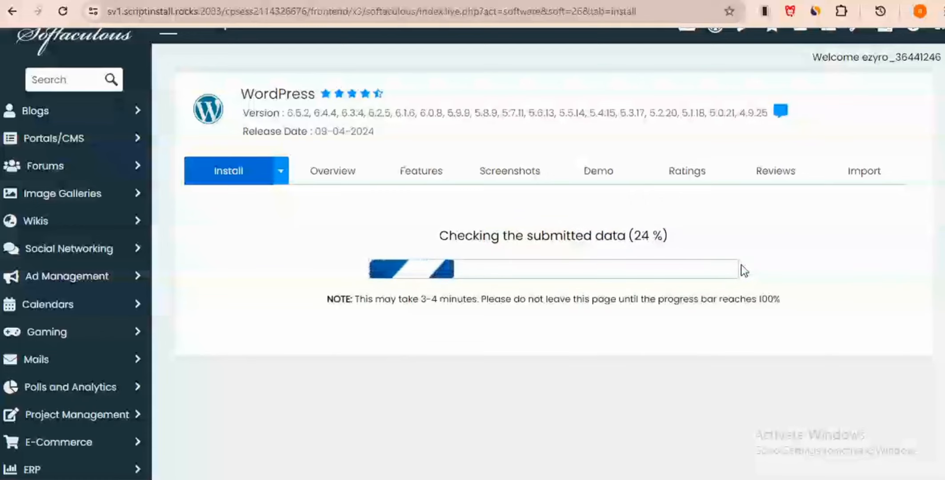
Step: Wait for the install to reach 100% and the Congratulations page to list the /wp-admin/ URL
scroll(803, 257, down, 2)
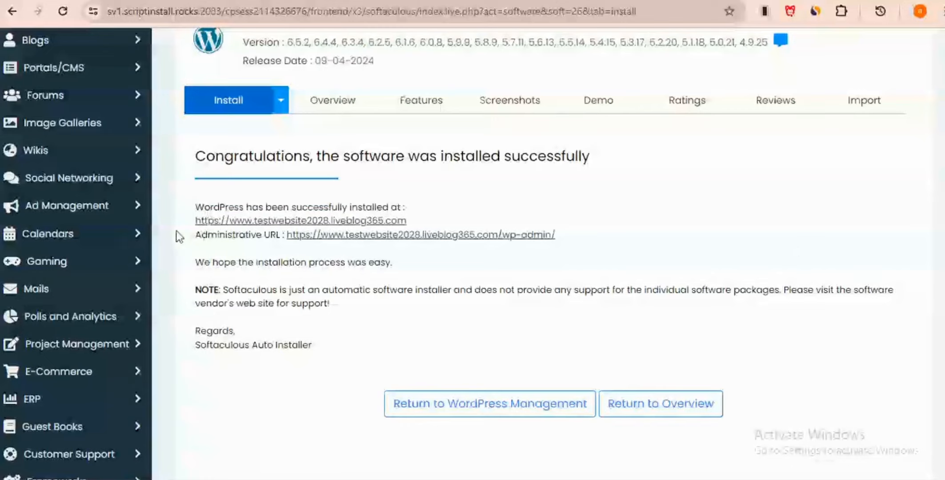
Step: Try the https site in a new tab, hit the SSL error, then load it over http
right_click(257, 224)
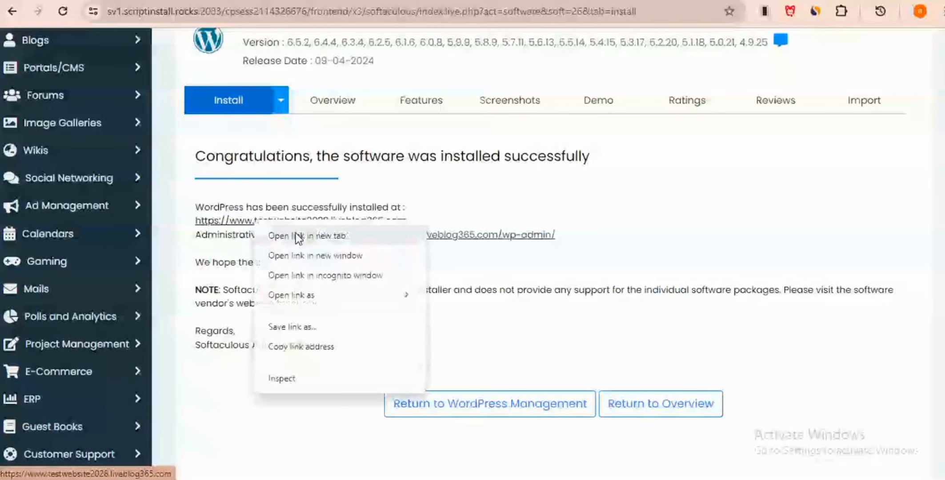
click(295, 236)
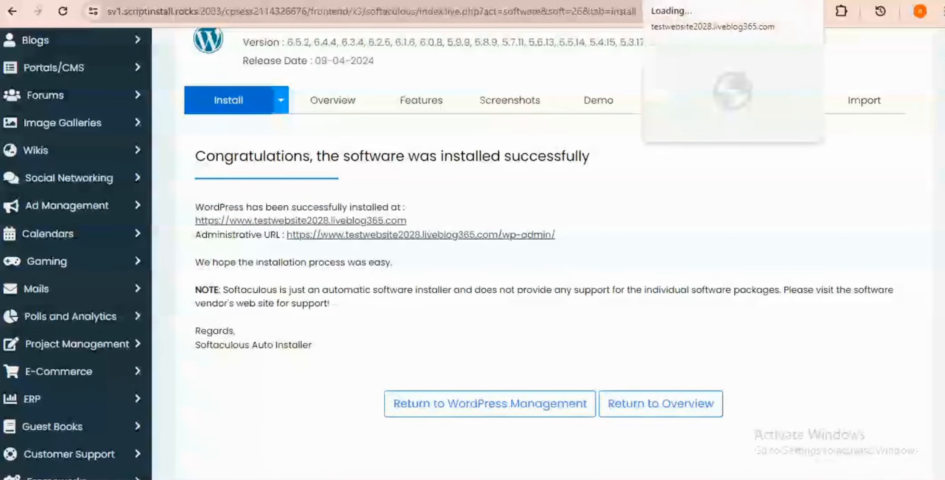
click(693, 1)
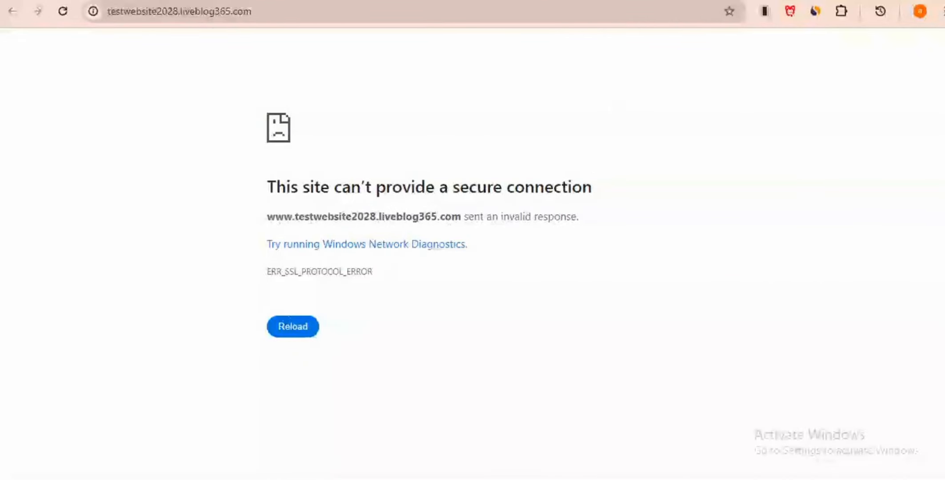
click(747, 1)
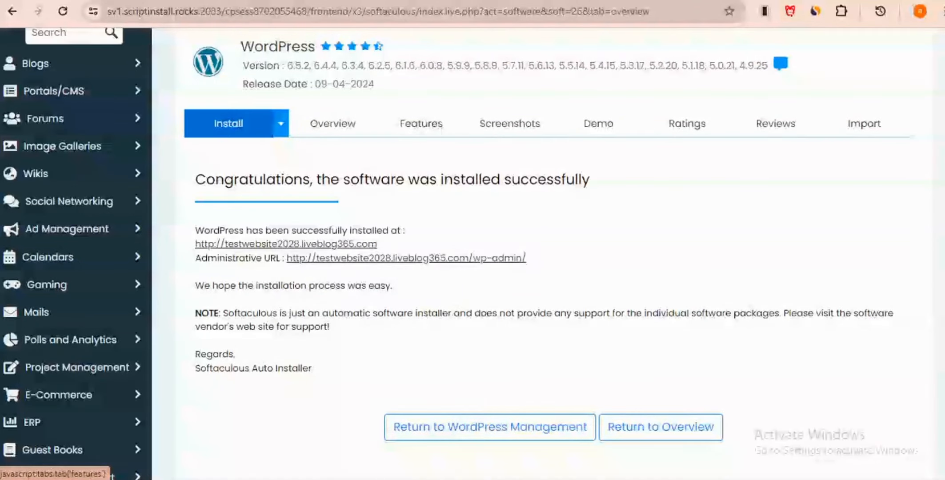
click(307, 244)
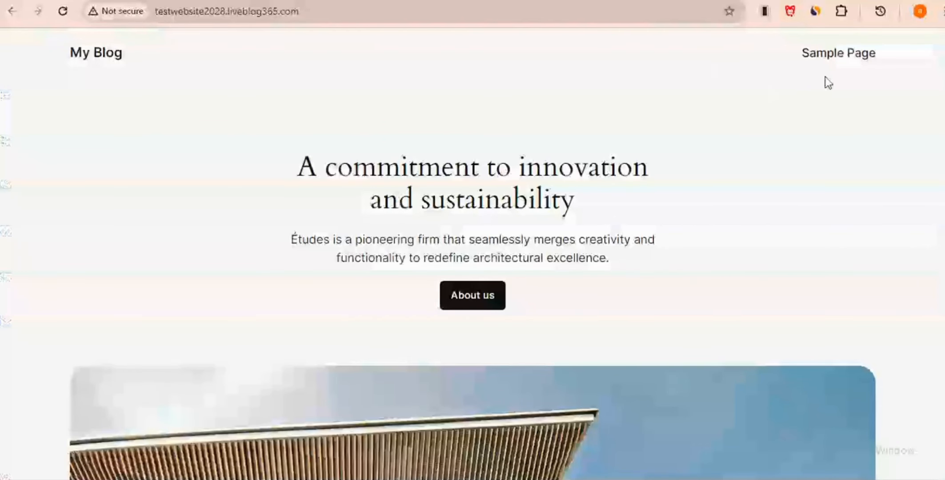
scroll(829, 80, down, 3)
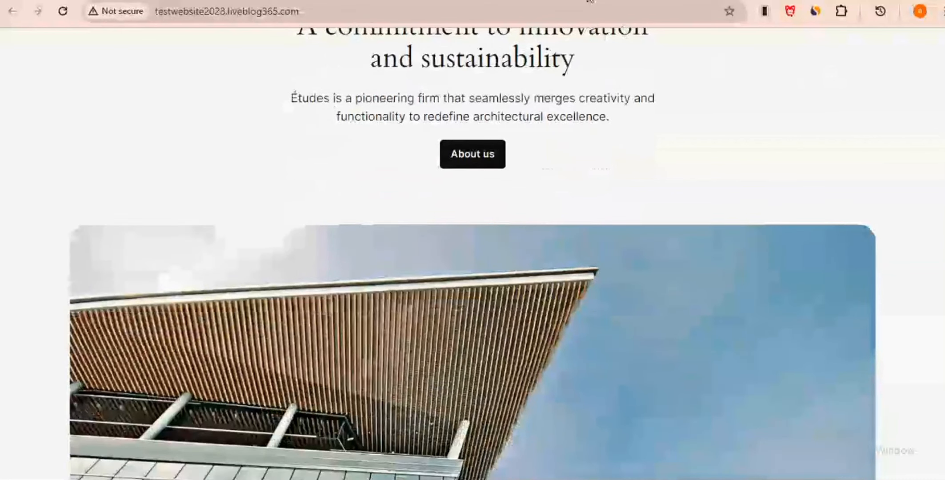
scroll(351, 94, up, 3)
click(155, 10)
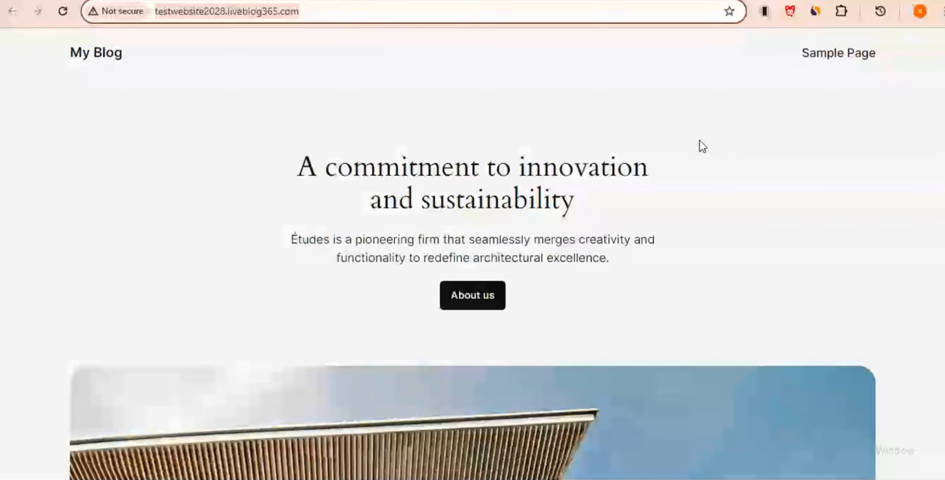
scroll(702, 147, down, 6)
scroll(700, 141, down, 7)
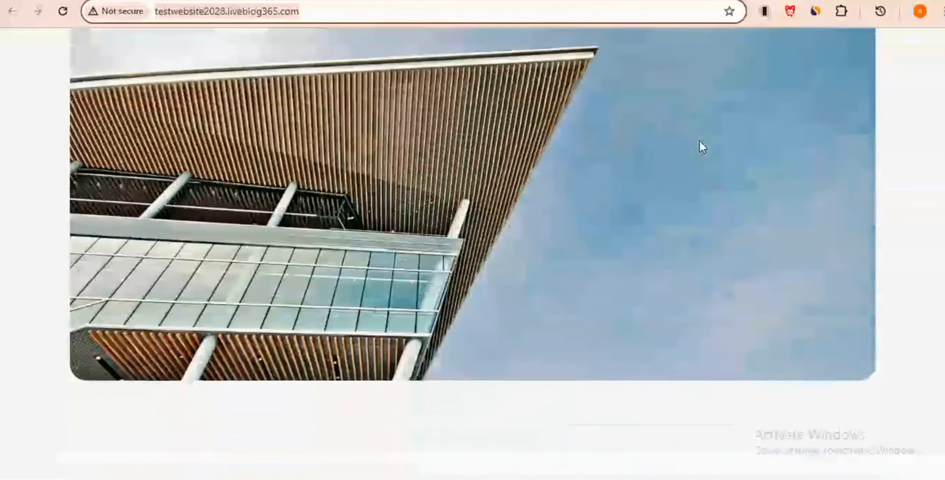
scroll(700, 141, down, 12)
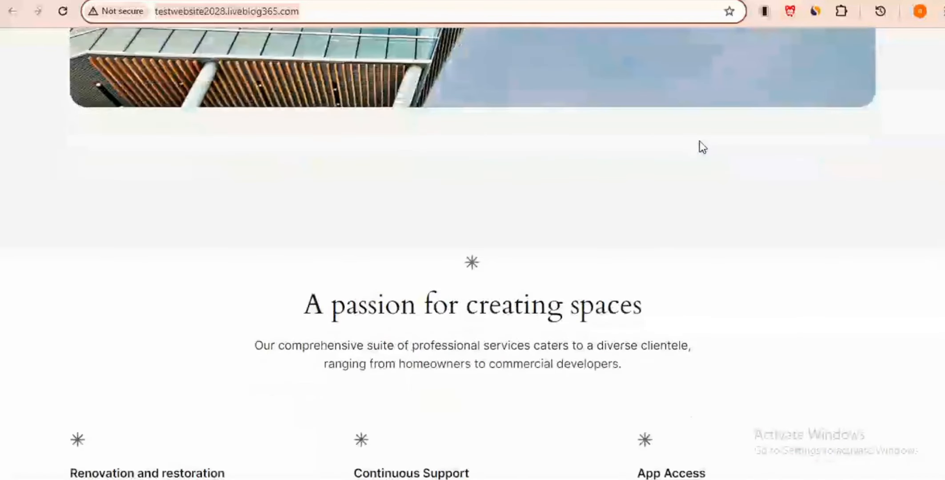
scroll(700, 141, up, 20)
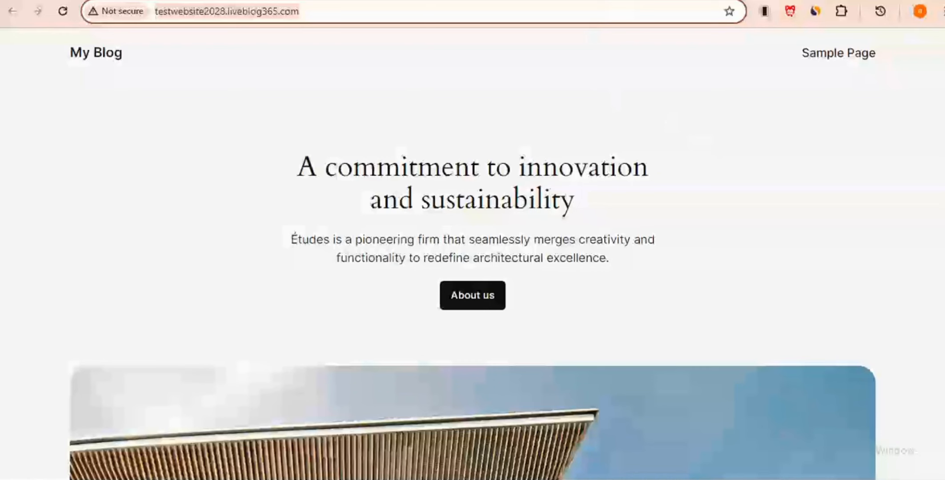
Step: Return to the Softaculous success page showing the /wp-admin/ administrative URL
click(591, 1)
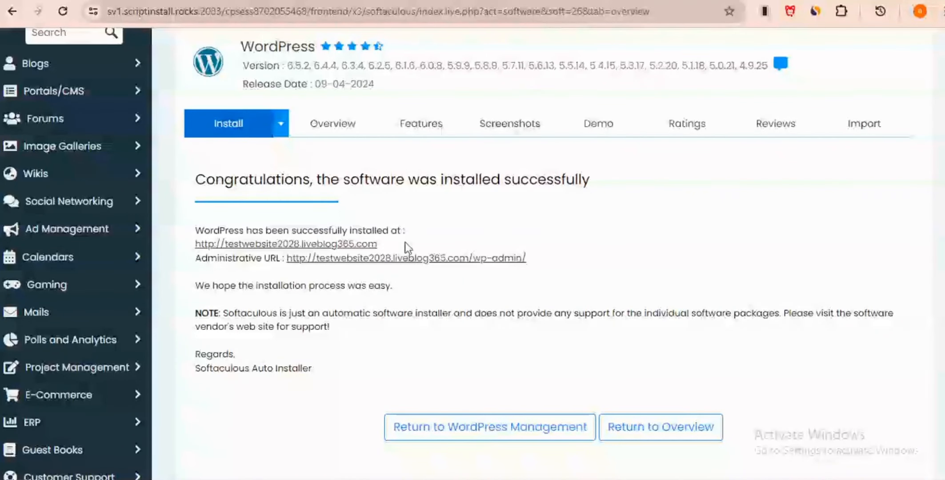
right_click(384, 258)
click(421, 275)
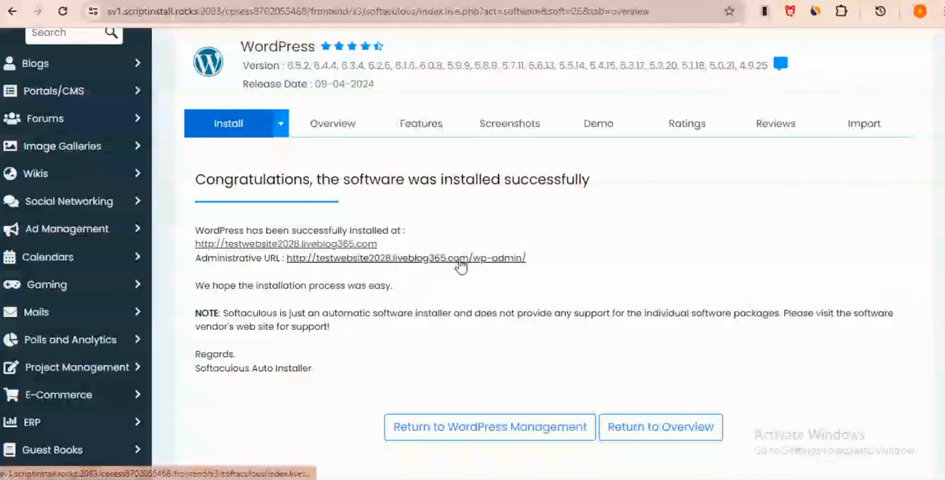
Step: In the wp-admin dashboard, hide Site Health, At a Glance, Activity, Quick Draft, Events and Welcome boxes
click(497, 267)
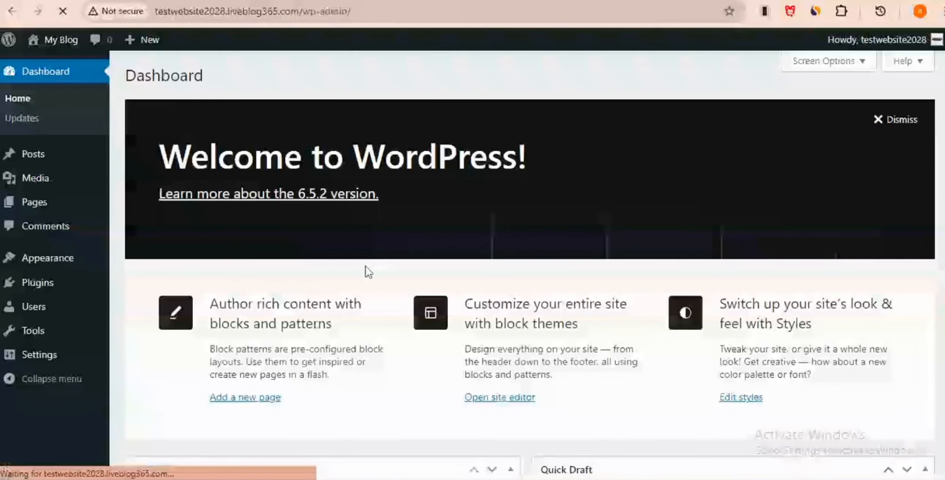
mouse_move(60, 179)
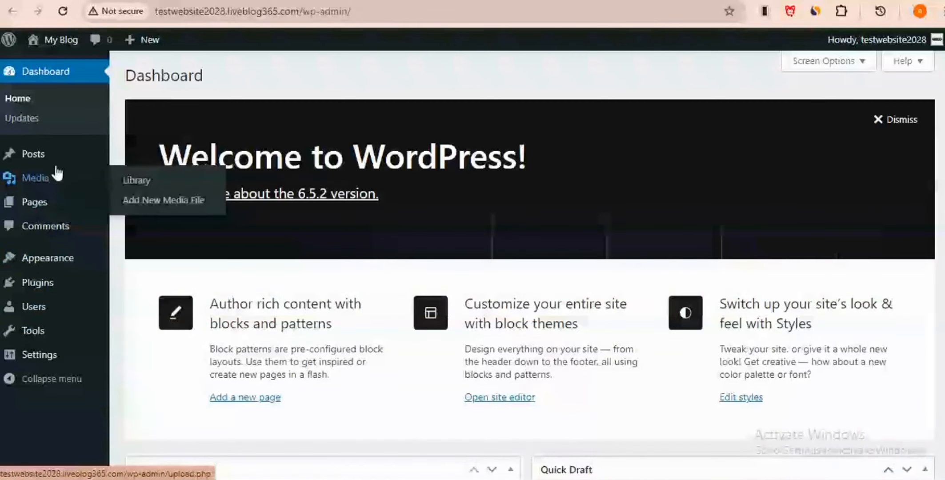
click(861, 68)
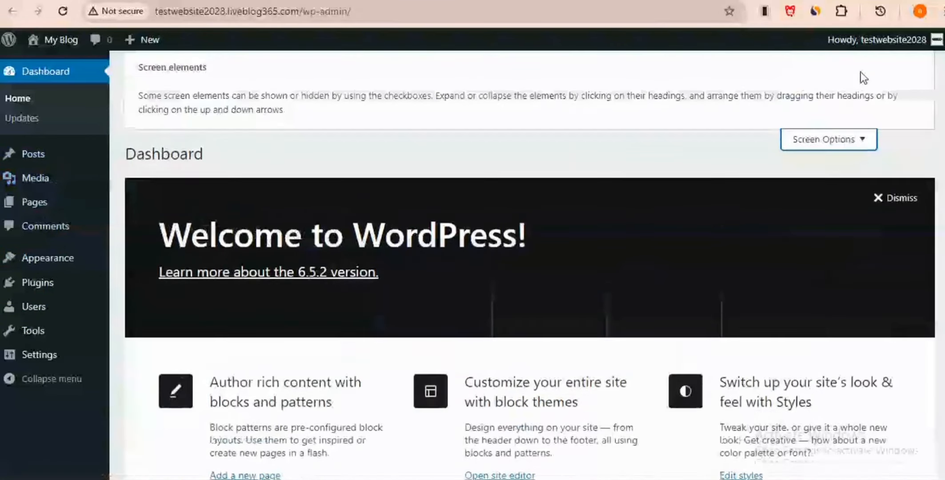
click(144, 138)
click(241, 138)
click(312, 137)
click(367, 137)
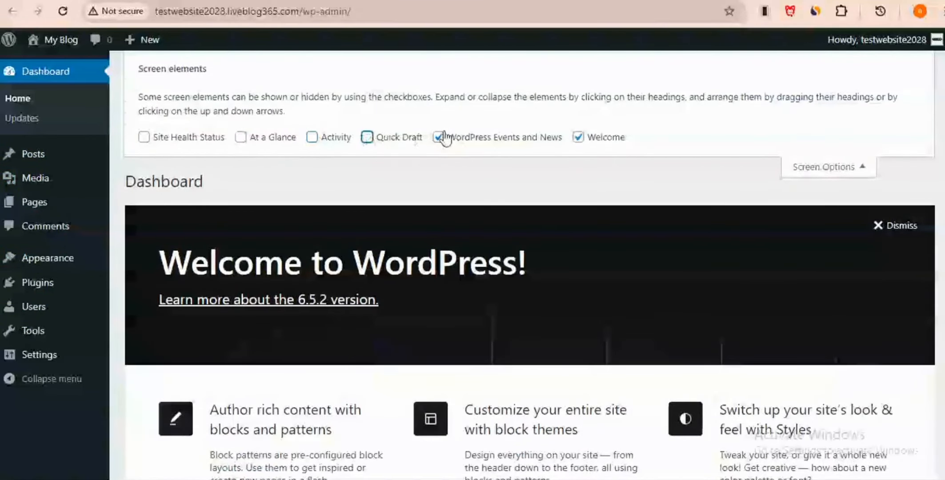
click(440, 137)
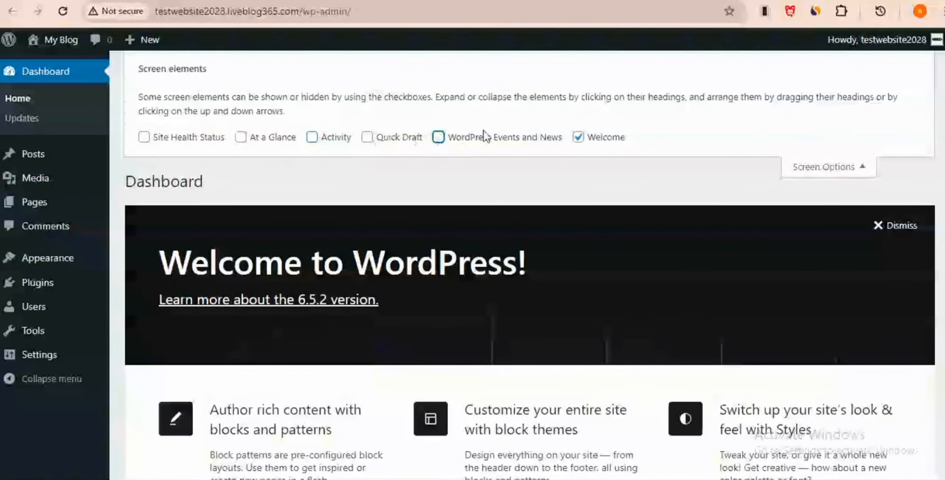
click(578, 138)
click(871, 176)
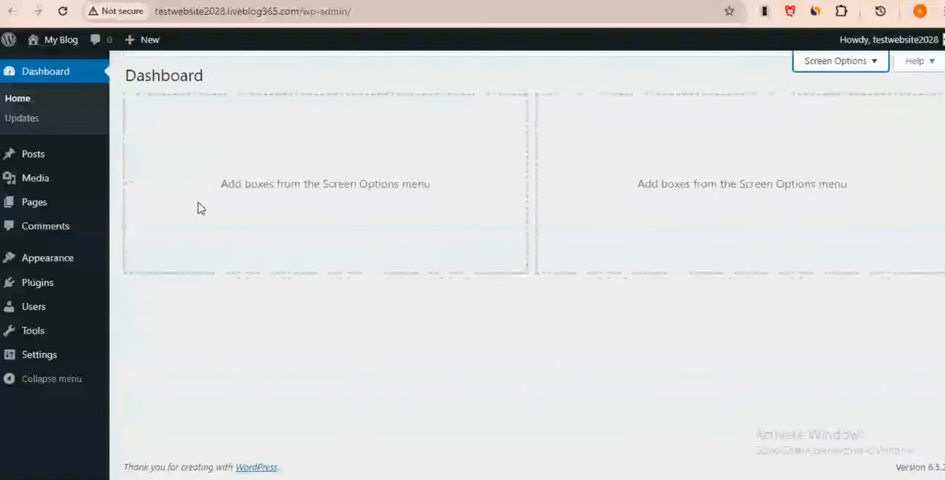
Step: Open the Pages list showing the Privacy Policy draft and Sample Page
mouse_move(47, 289)
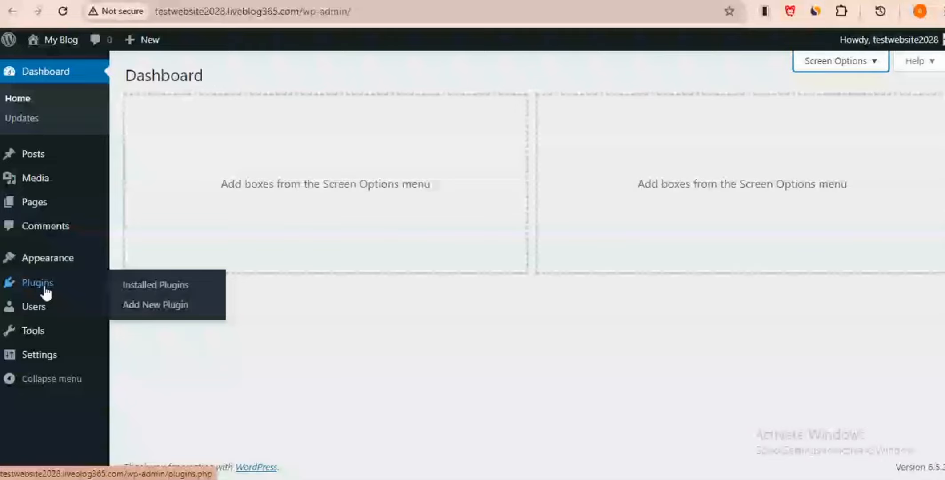
mouse_move(52, 268)
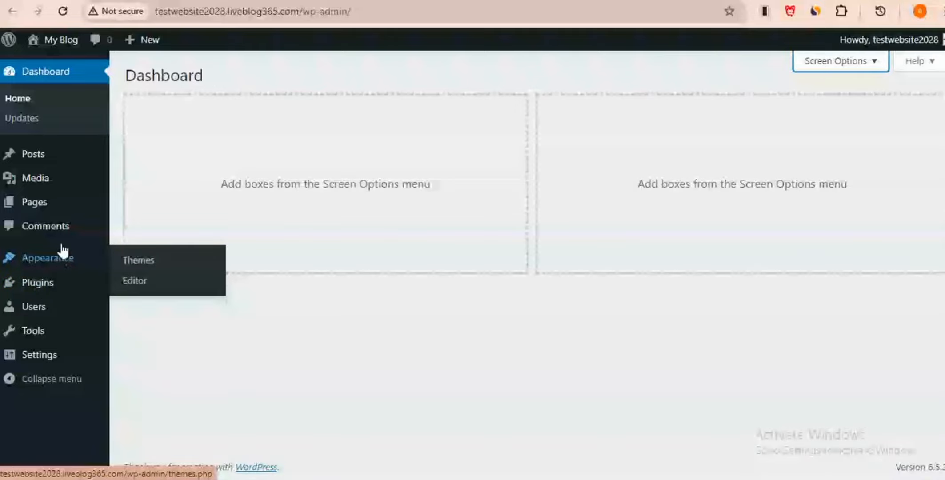
click(35, 203)
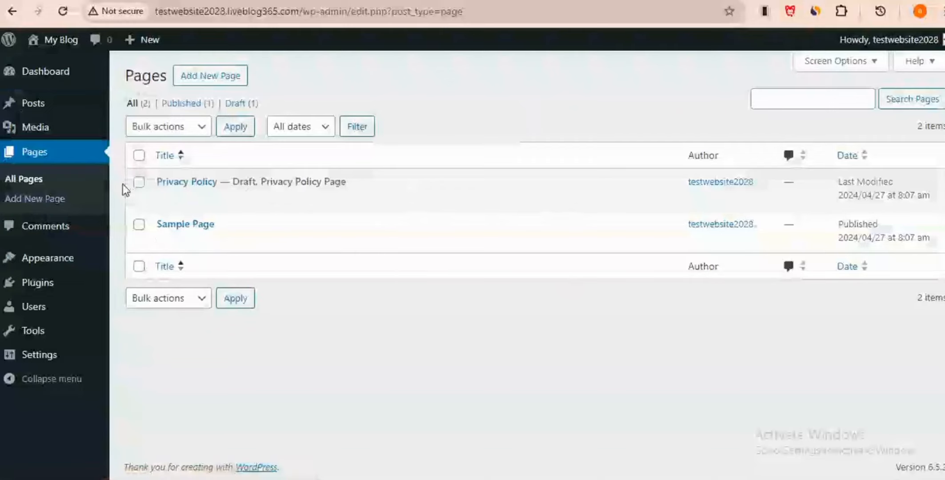
Step: Show All Posts, which lists the single published 'Hello world!' post dated 2024/04/27
click(33, 104)
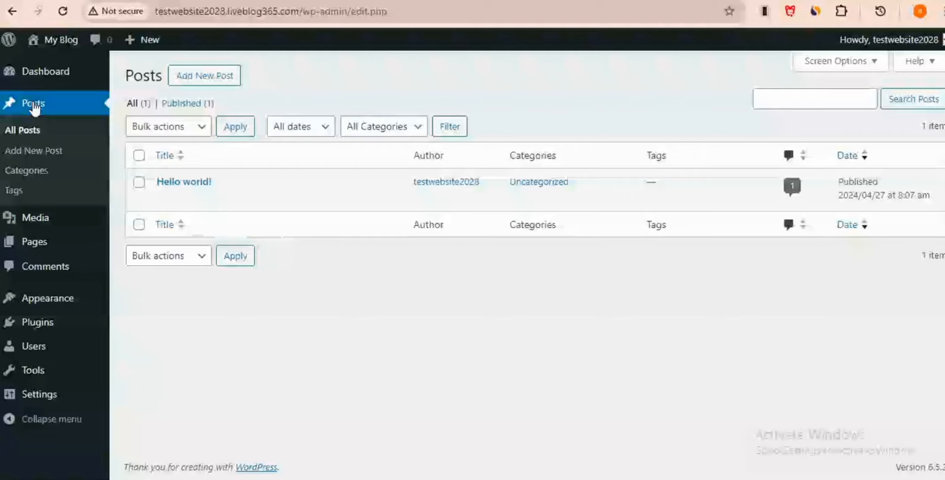
mouse_move(56, 326)
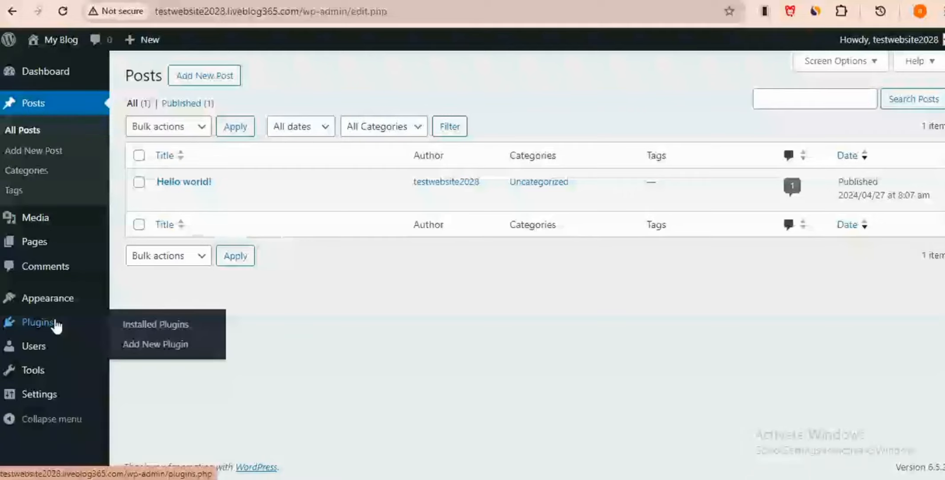